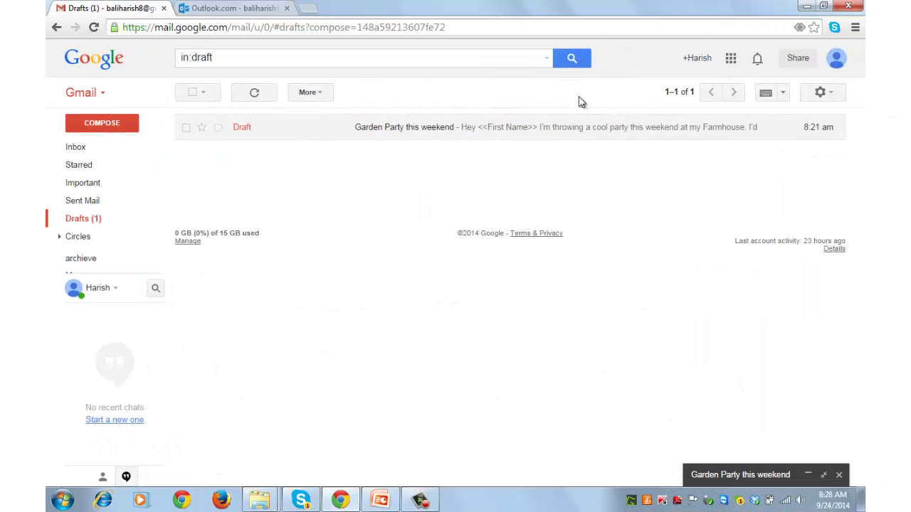
Step: Open the Garden Party this weekend draft and select its 'Hey <<First Name>>' greeting
left_click(402, 129)
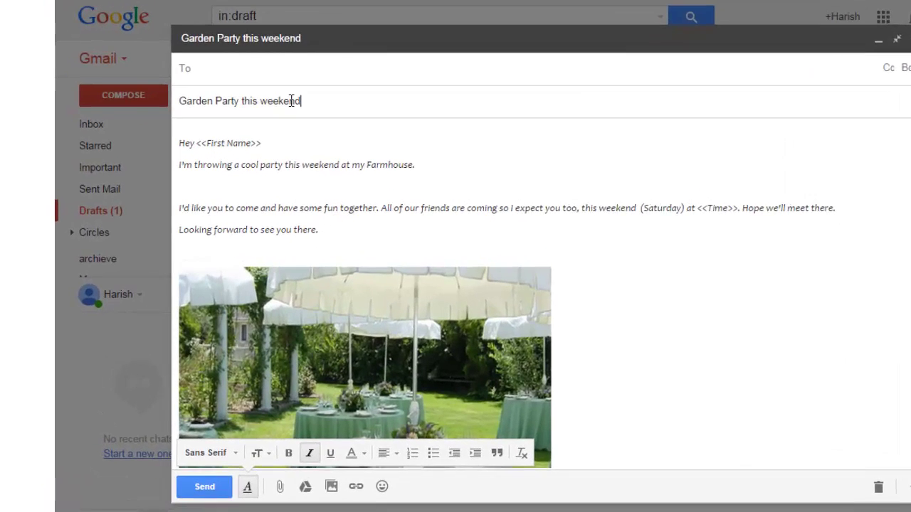
left_click_drag(249, 128, 145, 126)
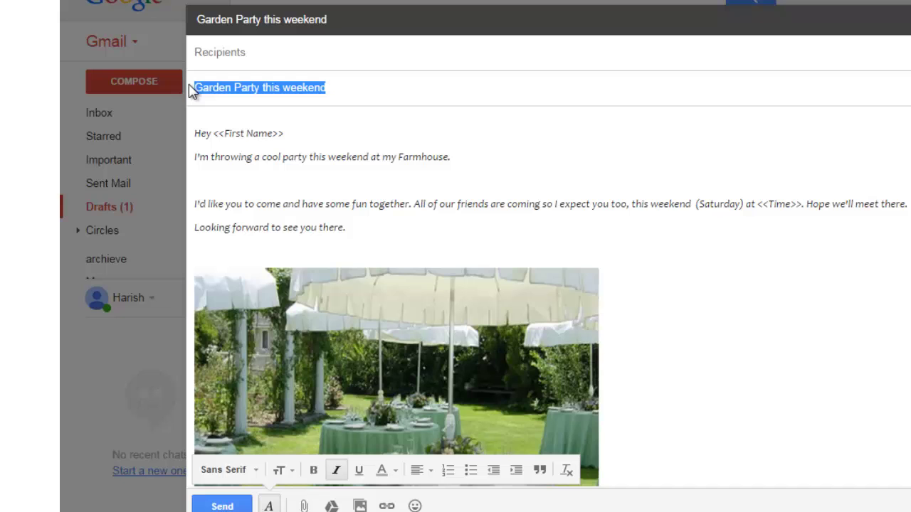
left_click(206, 135)
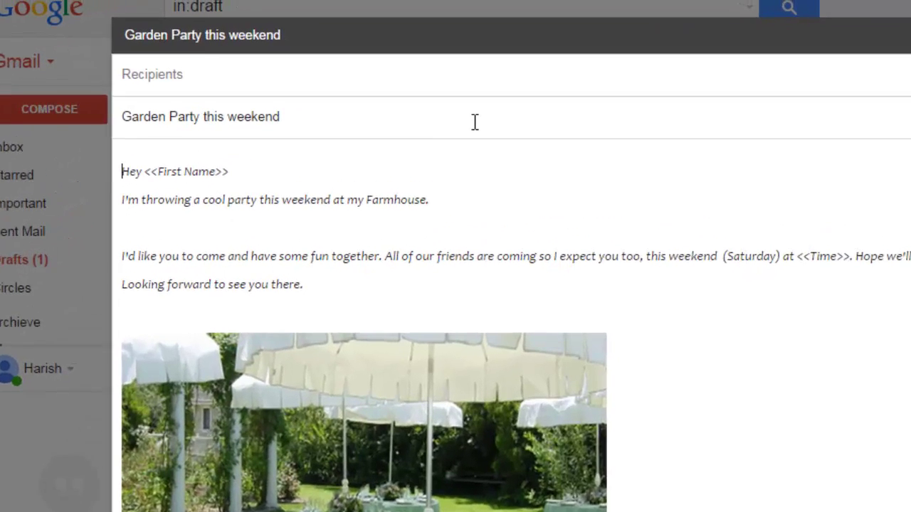
key("shift+Right")
key("shift+Right")
key("shift+Right")
key("shift+Right")
key("shift+Right")
key("shift+Right")
key("shift+Right")
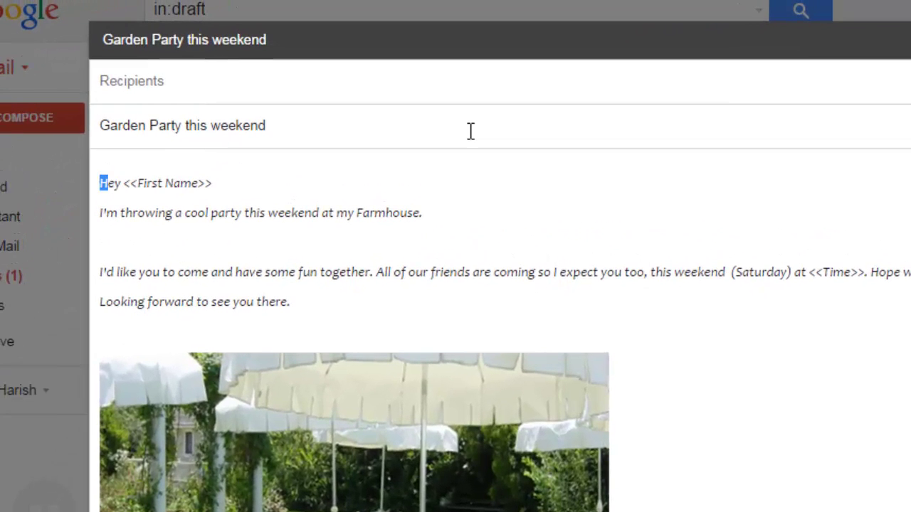
key("shift+Right")
key("shift+Right")
key("shift+Right")
key("shift+Right")
key("shift+Right")
key("shift+Right")
key("shift+Right")
key("shift+Right")
key("shift+Right")
key("shift+Right")
key("shift+Right")
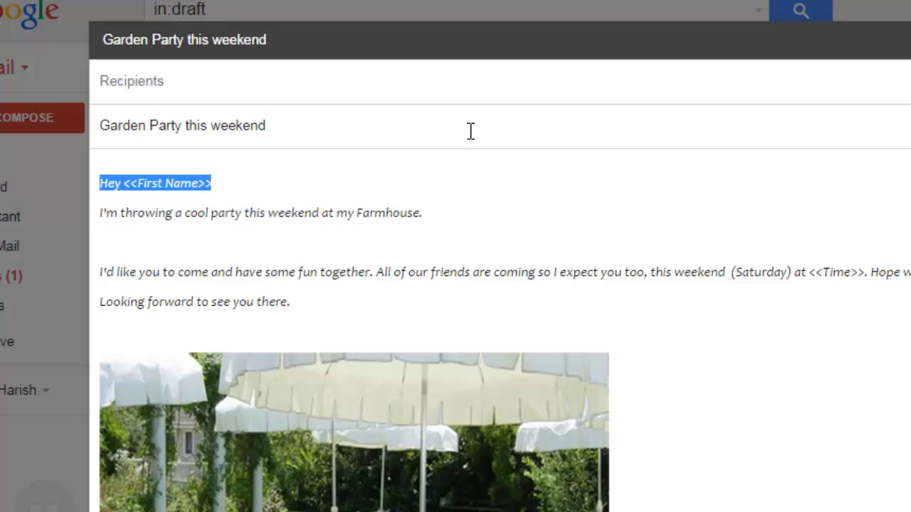
Step: Move through the draft body to the <<Time>> placeholder and select it
key("Left")
key("Right")
key("Right")
key("Right")
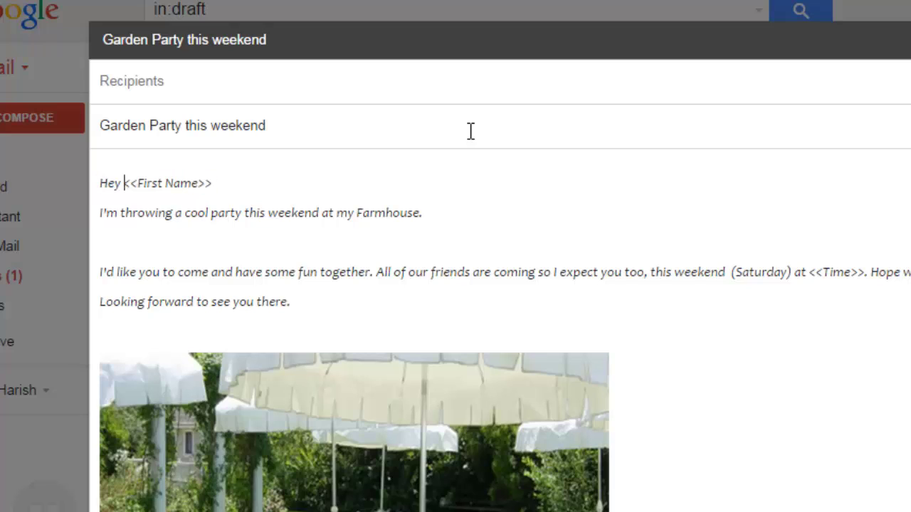
key("Right")
key("Right")
key("Right")
key("Right")
key("Right")
key("Right")
key("Right")
key("Right")
key("Right")
key("Down")
key("Home")
key("Down")
key("Down")
key("Down")
key("Up")
key("Right")
key("Right")
key("Right")
key("Right")
key("Right")
key("Right")
key("Right")
key("Right")
key("Right")
key("Right")
key("Right")
key("Right")
key("Right")
key("Right")
key("Right")
key("Right")
key("Right")
key("Right")
key("Right")
key("Right")
key("Right")
key("Right")
key("Right")
key("Right")
key("Right")
key("Right")
key("Right")
key("Right")
key("Right")
key("Right")
key("Right")
key("Right")
key("Right")
key("Right")
key("Right")
key("Right")
key("Right")
key("Right")
key("Right")
key("Right")
key("Right")
key("Right")
key("Right")
key("Right")
key("Right")
key("Right")
key("Right")
key("Right")
key("Right")
key("Right")
key("Right")
key("Right")
key("Right")
key("Right")
key("Right")
key("Right")
key("Right")
key("Right")
key("Right")
key("Right")
key("Right")
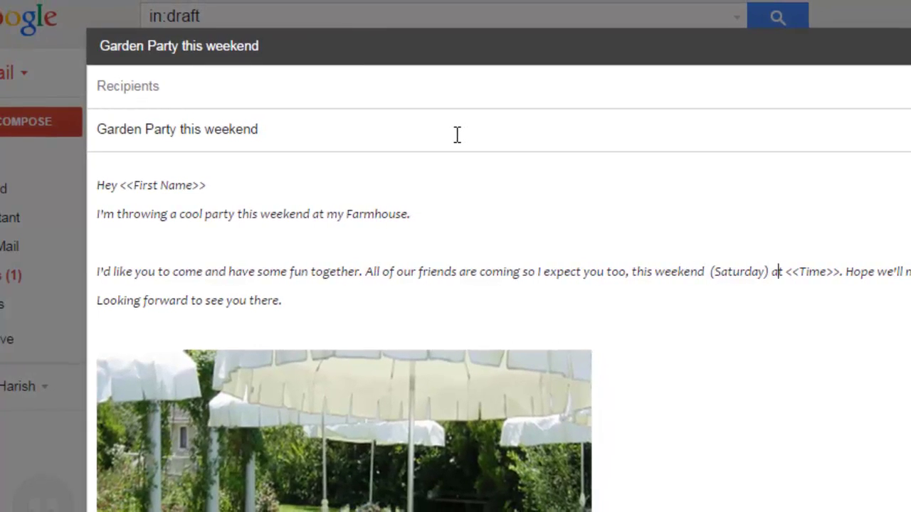
key("shift+Right")
key("shift+Right")
key("shift+Right")
key("shift+Right")
key("shift+Right")
key("shift+Right")
key("shift+Right")
key("shift+Right")
key("shift+Right")
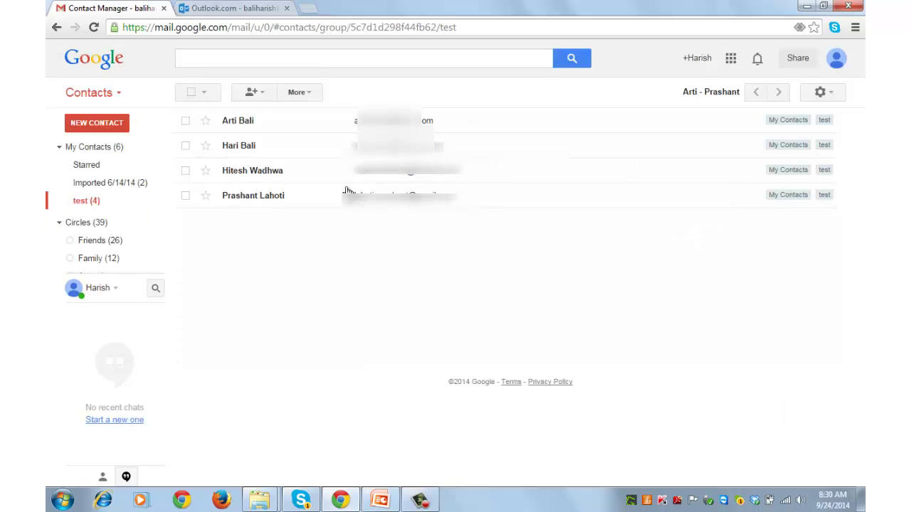
Step: List My Contacts, then show the four contacts in the test group
left_click(112, 154)
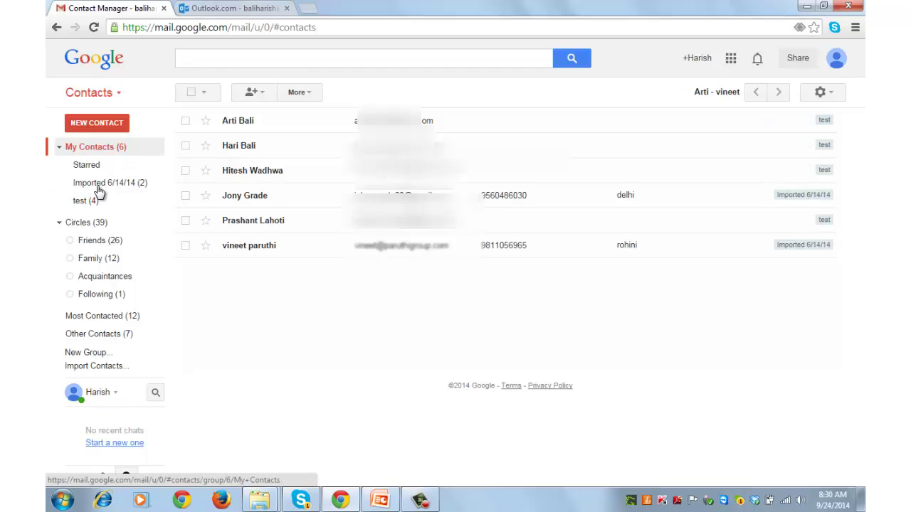
left_click(97, 206)
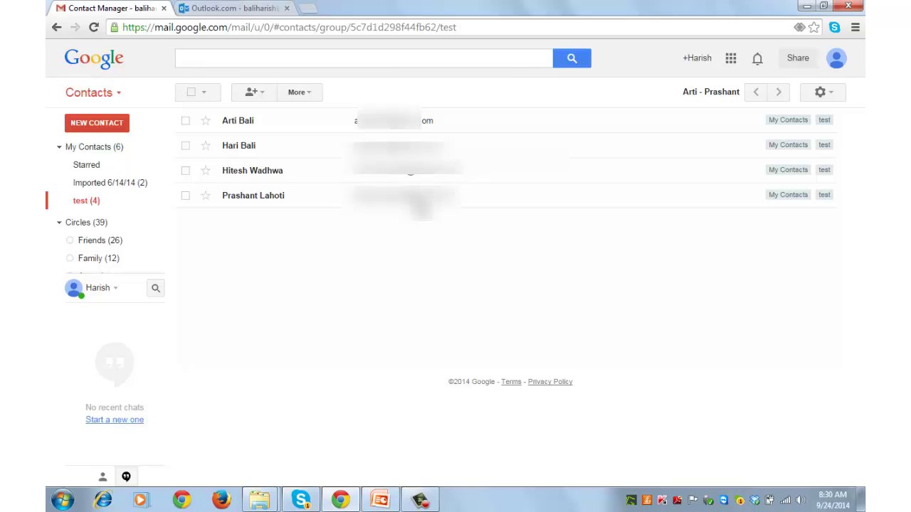
mouse_move(103, 204)
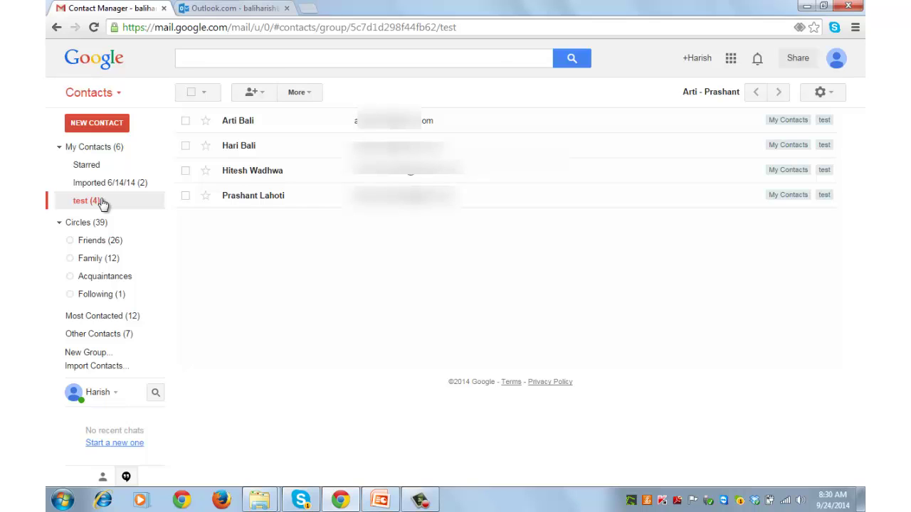
Step: Go to Google Drive from the apps grid and create a new spreadsheet
left_click(309, 10)
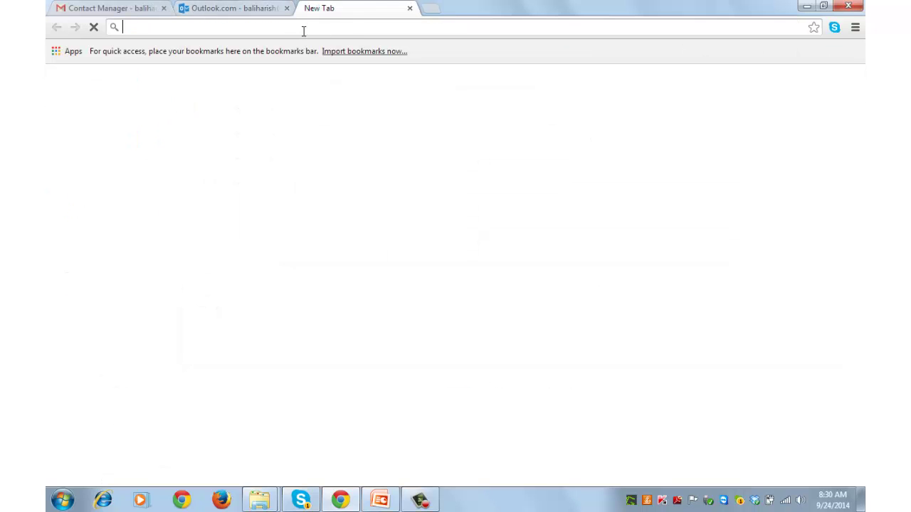
left_click(410, 7)
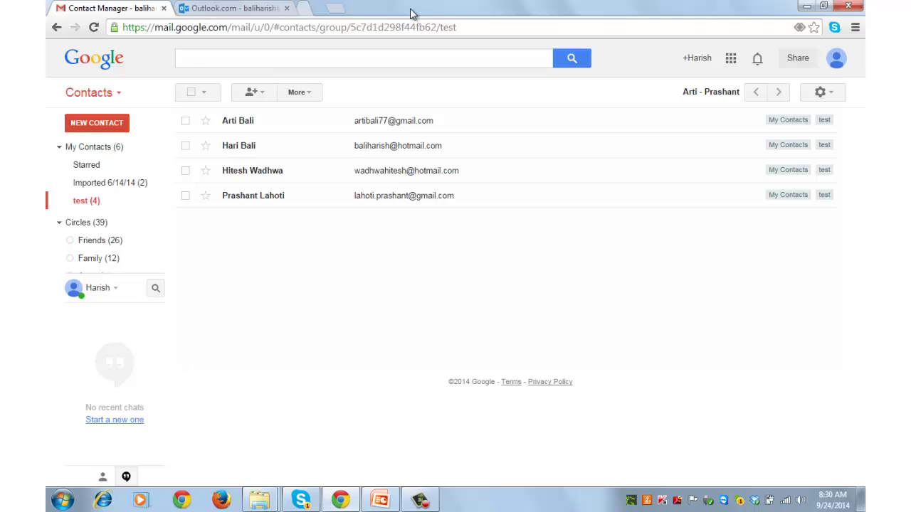
left_click(729, 62)
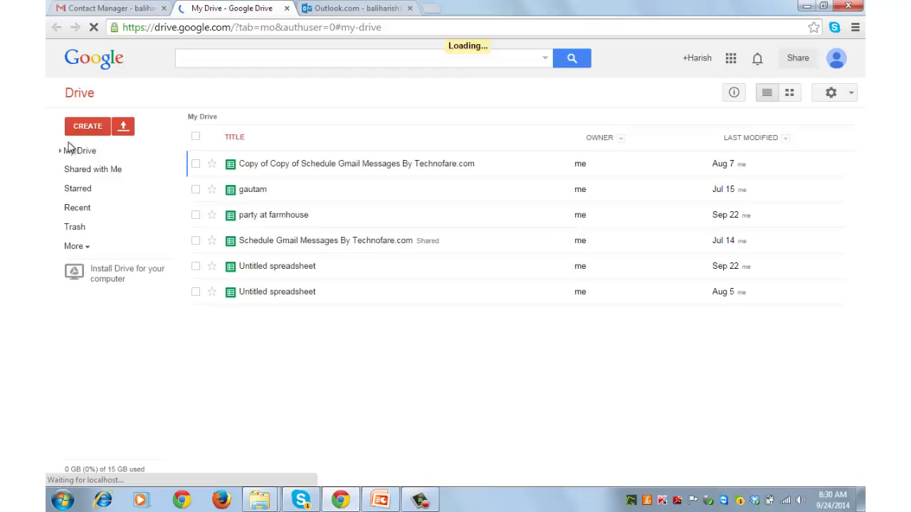
left_click(98, 128)
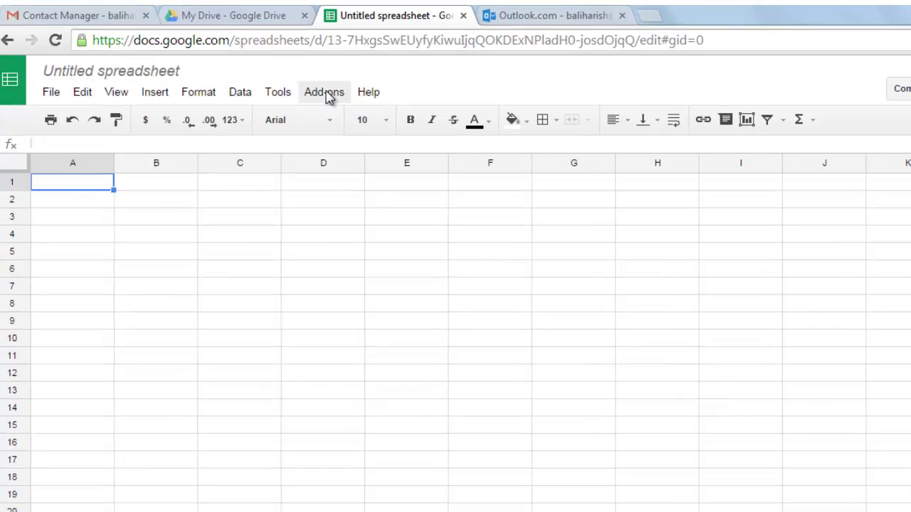
left_click(326, 93)
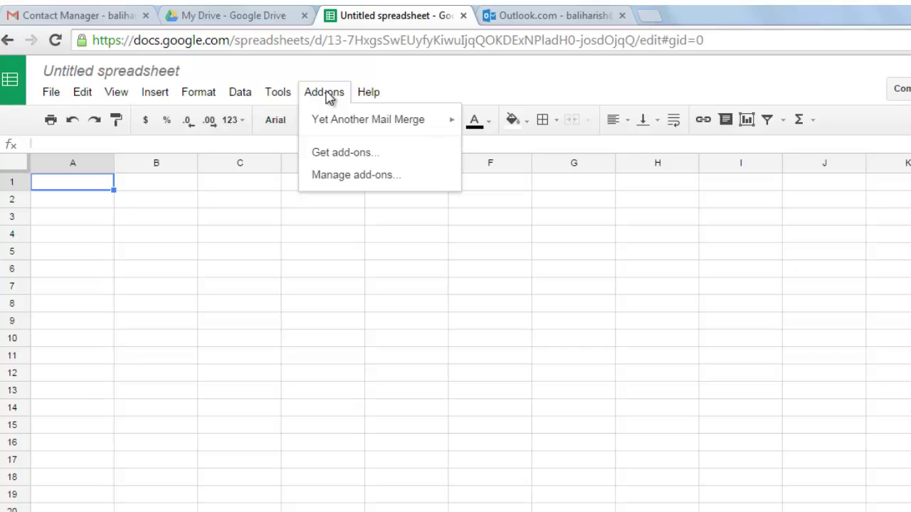
left_click(379, 152)
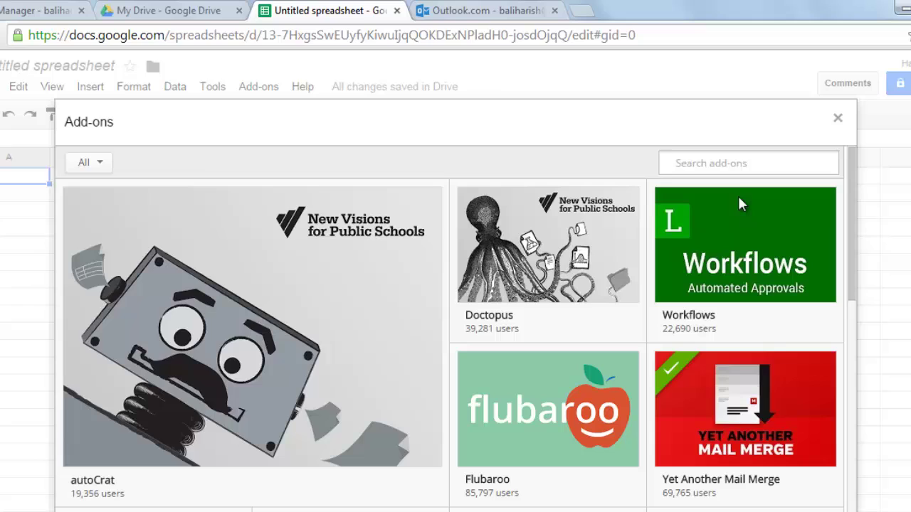
left_click(736, 163)
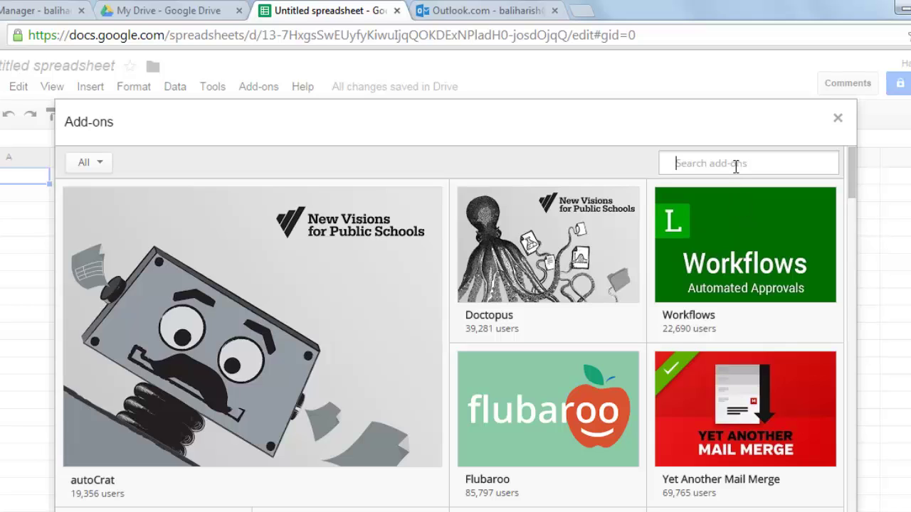
type("yet another mail merge")
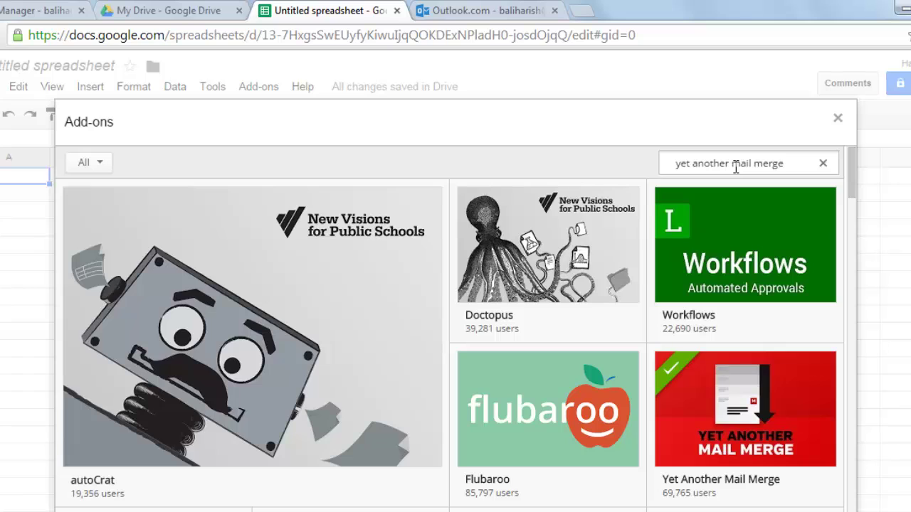
key("Return")
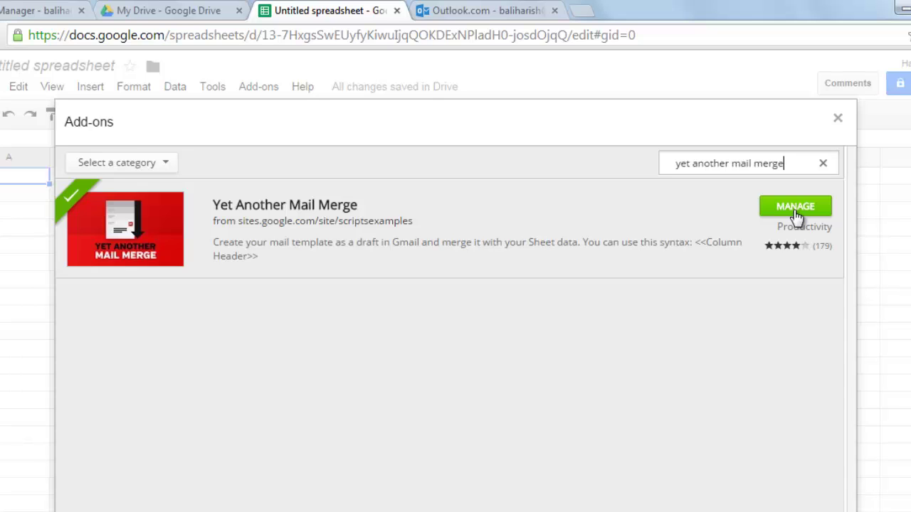
left_click(838, 118)
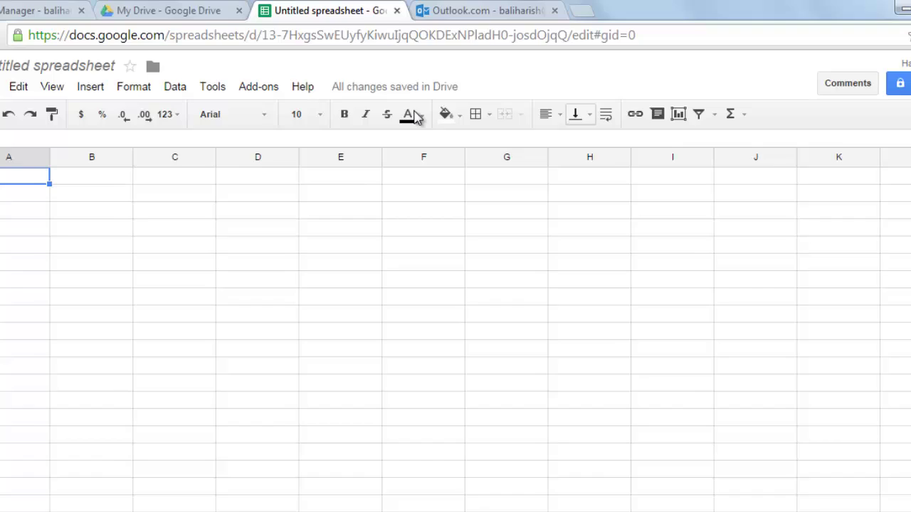
Step: Start Yet Another Mail Merge and import the 'test' group's four contacts into the sheet
left_click(258, 86)
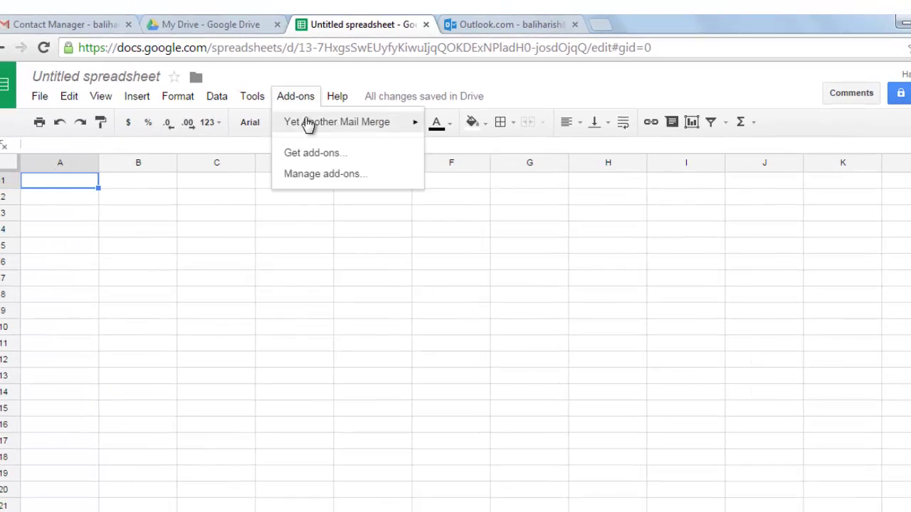
mouse_move(308, 125)
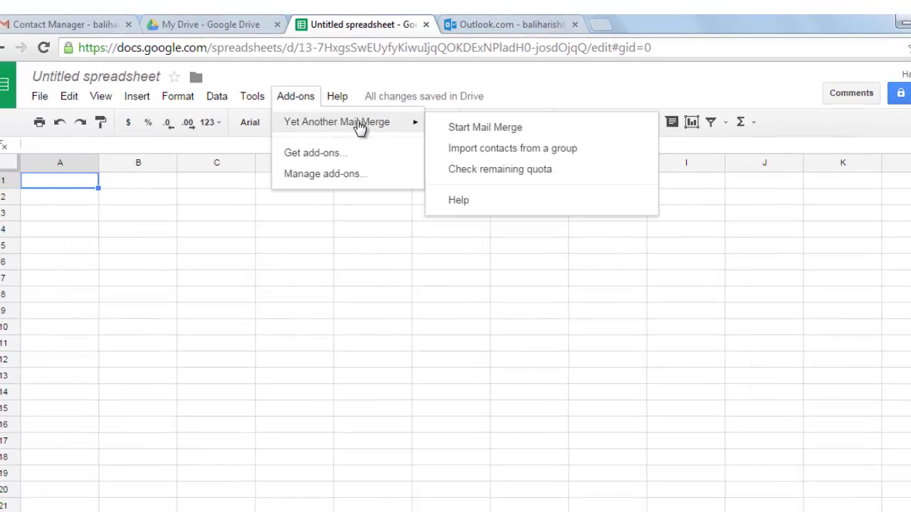
left_click(466, 131)
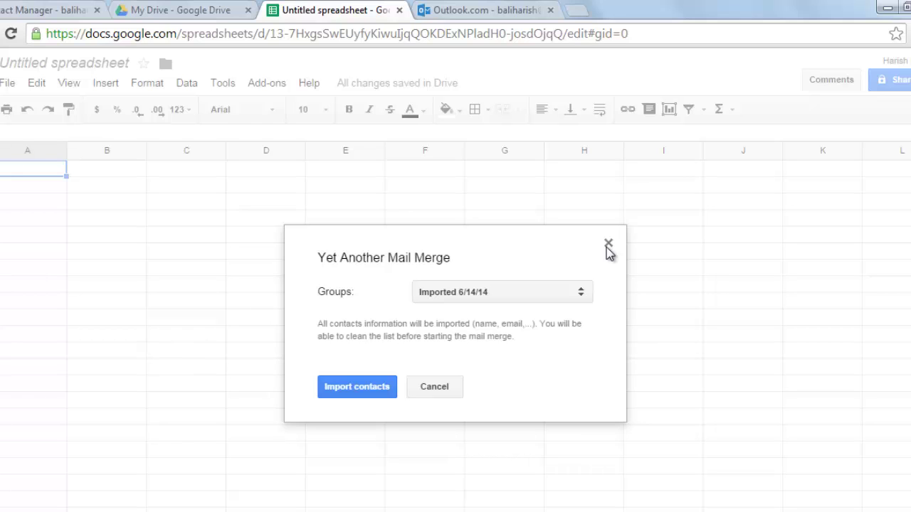
left_click(533, 299)
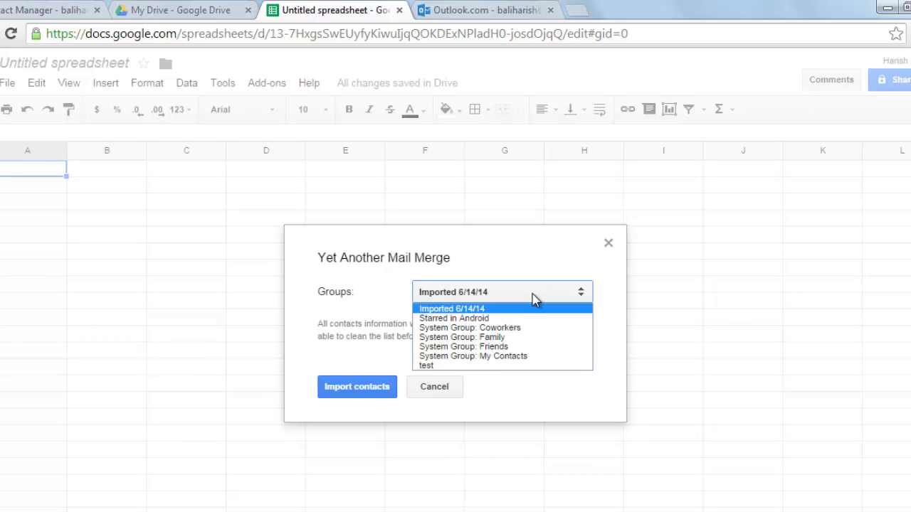
left_click(496, 367)
left_click(357, 387)
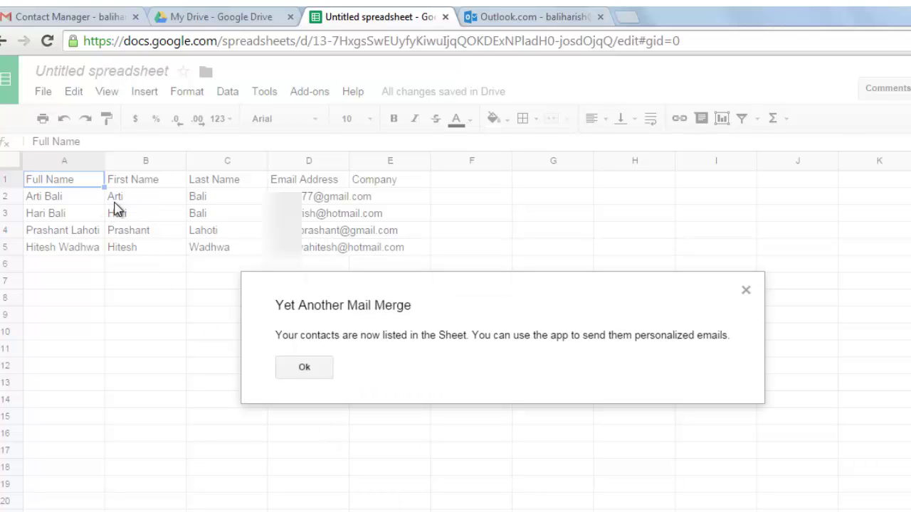
Step: Dismiss the import notice and insert an empty column left of Email Address
left_click(304, 367)
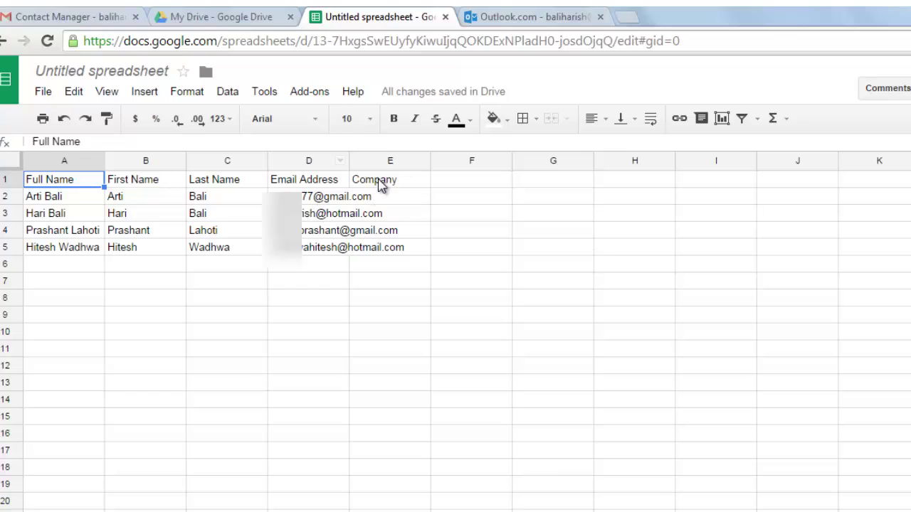
left_click(289, 162)
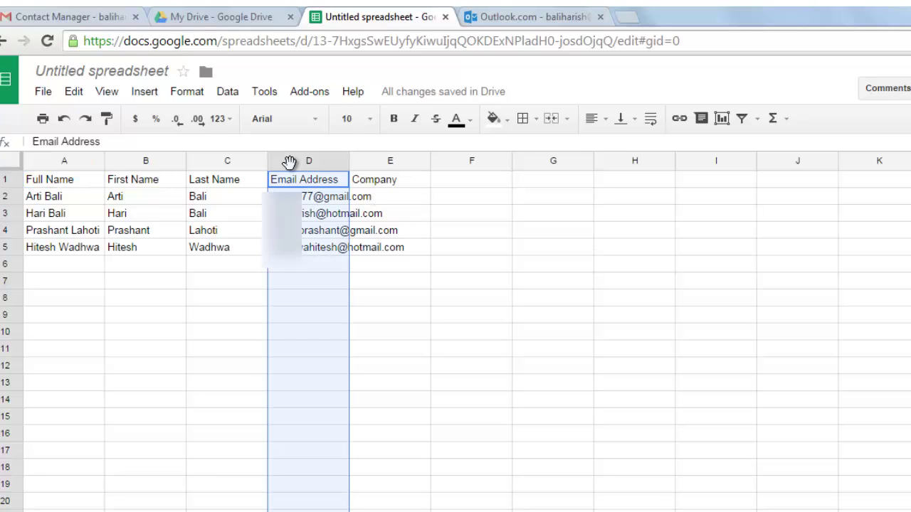
right_click(290, 163)
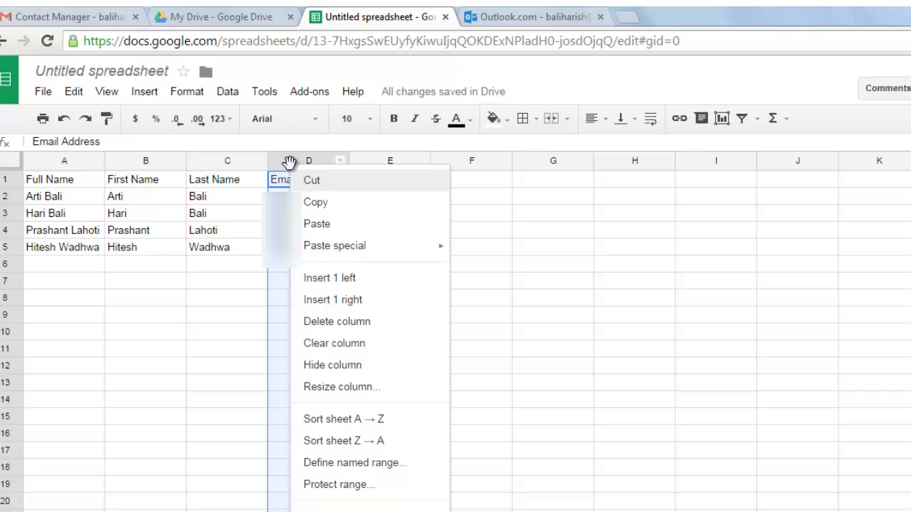
left_click(344, 279)
Step: Enter 'Time' as the heading in cell D1
left_click(299, 186)
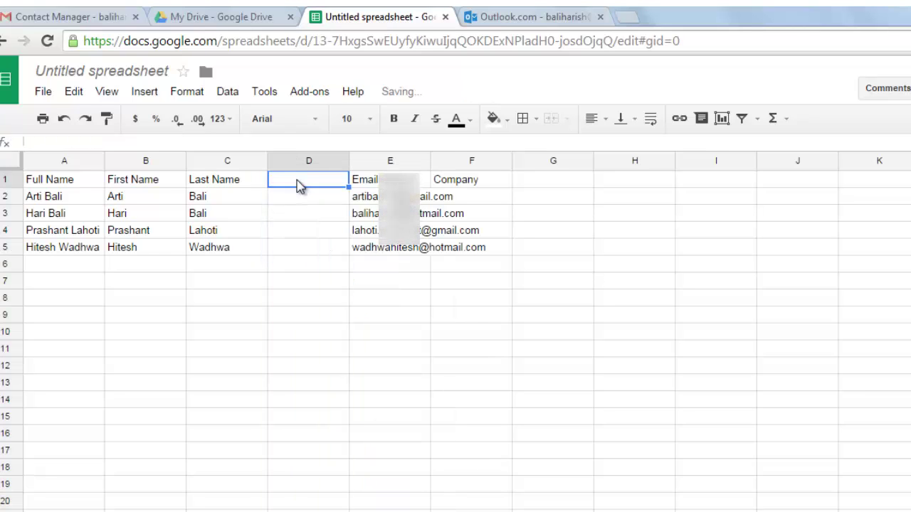
type("Time")
key("Return")
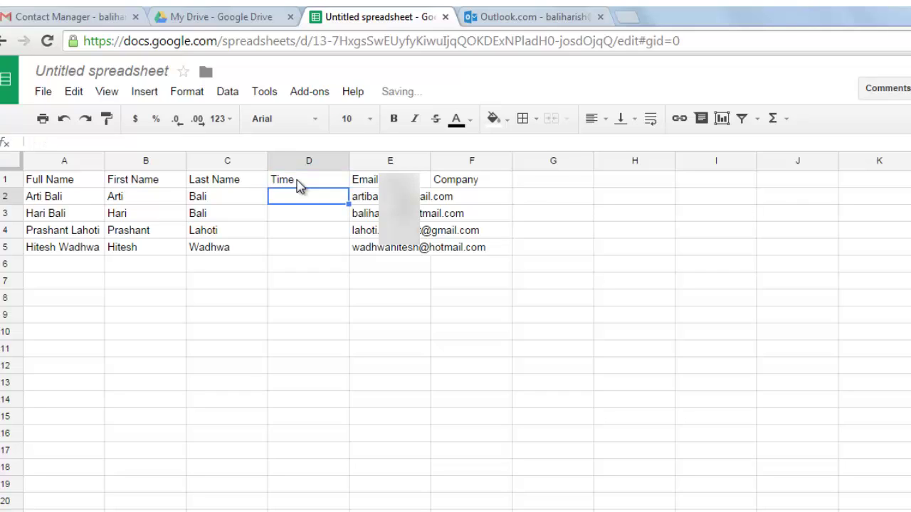
left_click(299, 184)
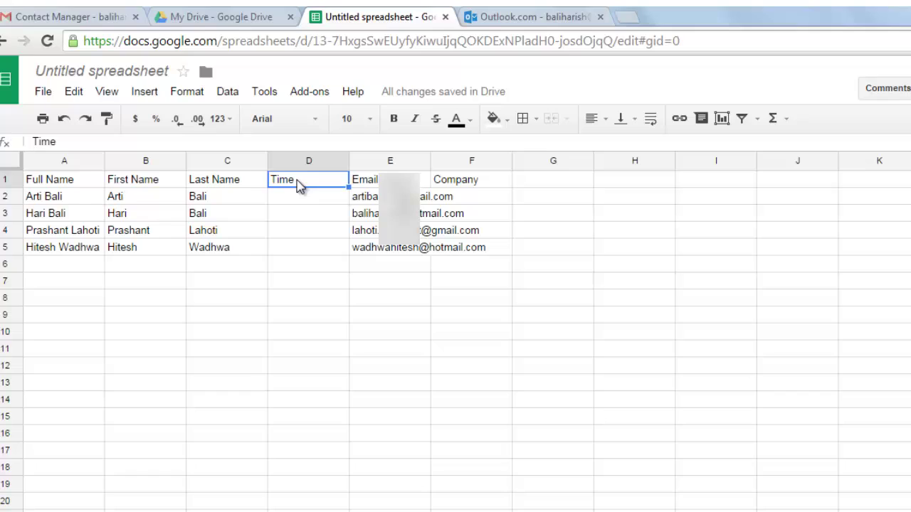
type("time")
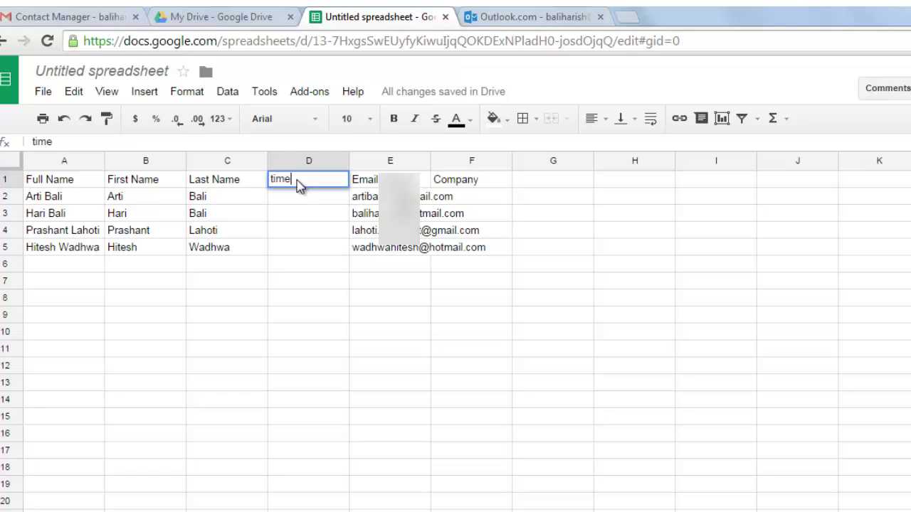
key("Return")
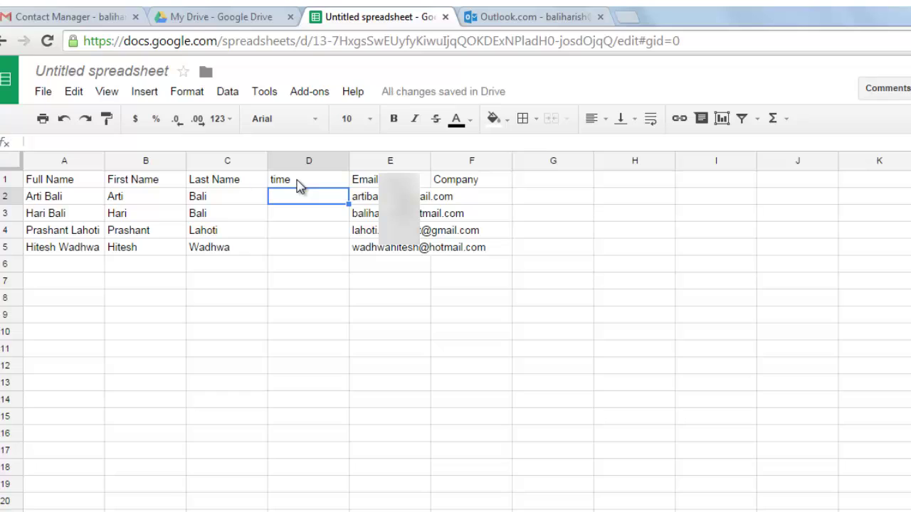
left_click(300, 186)
type("Time")
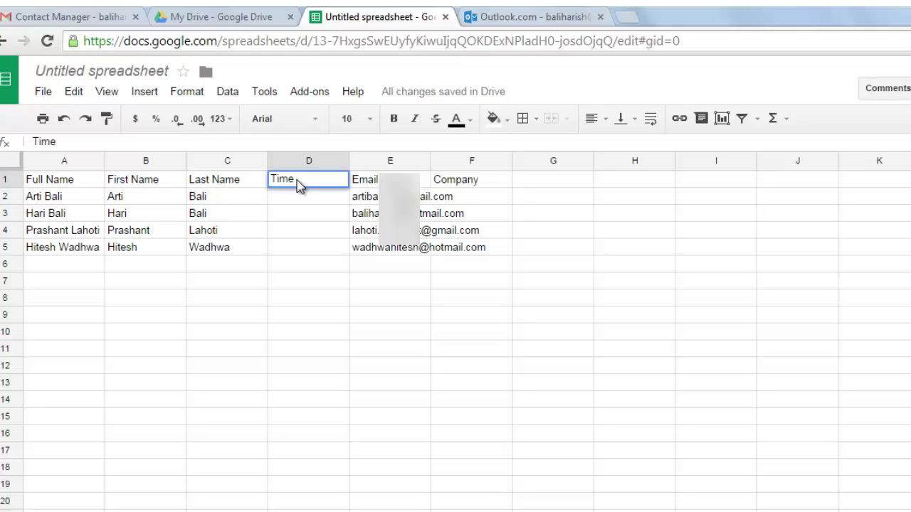
key("Return")
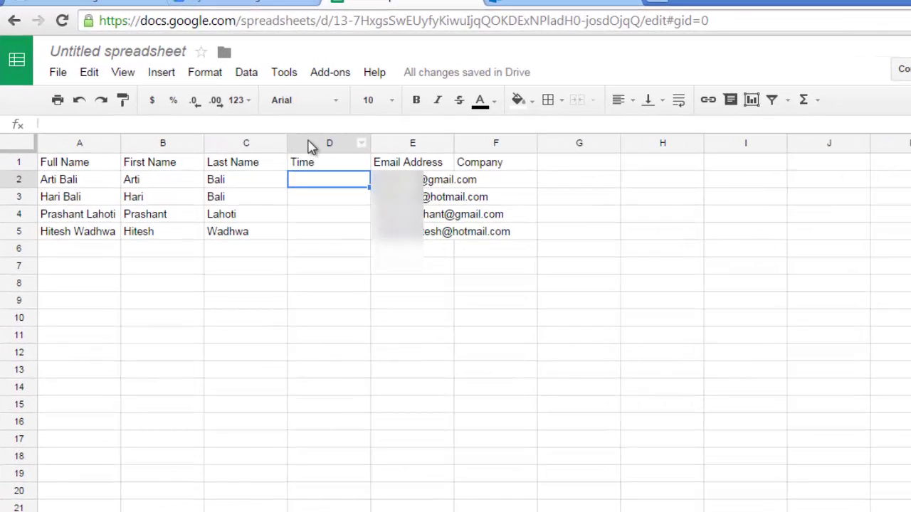
Step: Format the Time column (D) as plain text
left_click(288, 122)
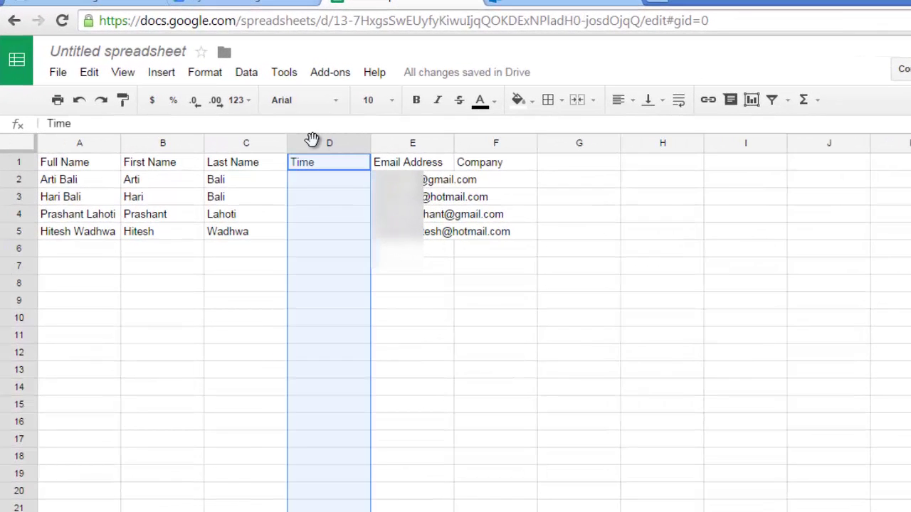
left_click(200, 83)
mouse_move(210, 102)
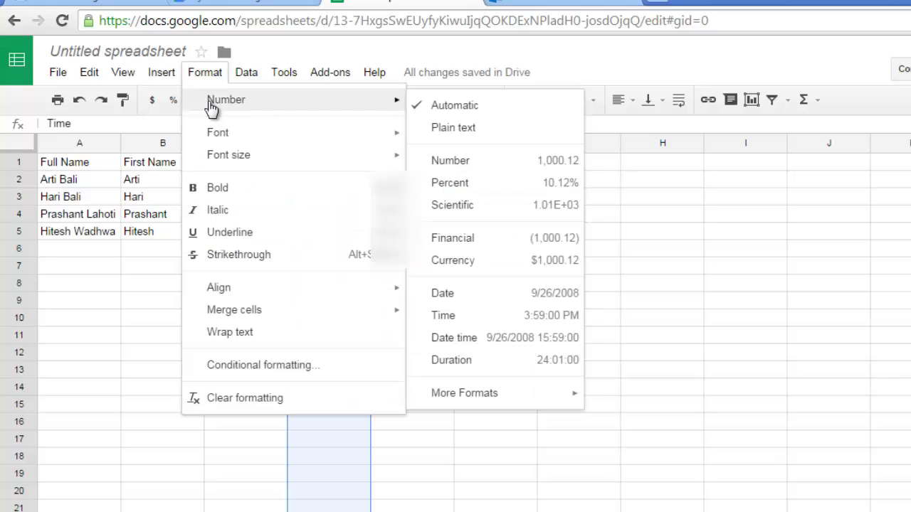
left_click(453, 133)
Step: Enter 5 pm, 6 pm, 7 pm and 8 pm in D2:D5, then return to row 3
left_click(326, 183)
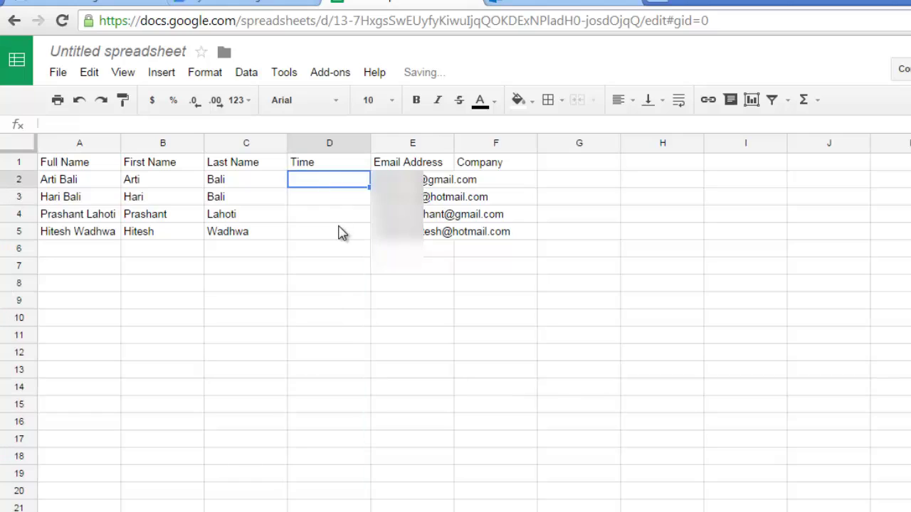
type("5 pm")
key("Return")
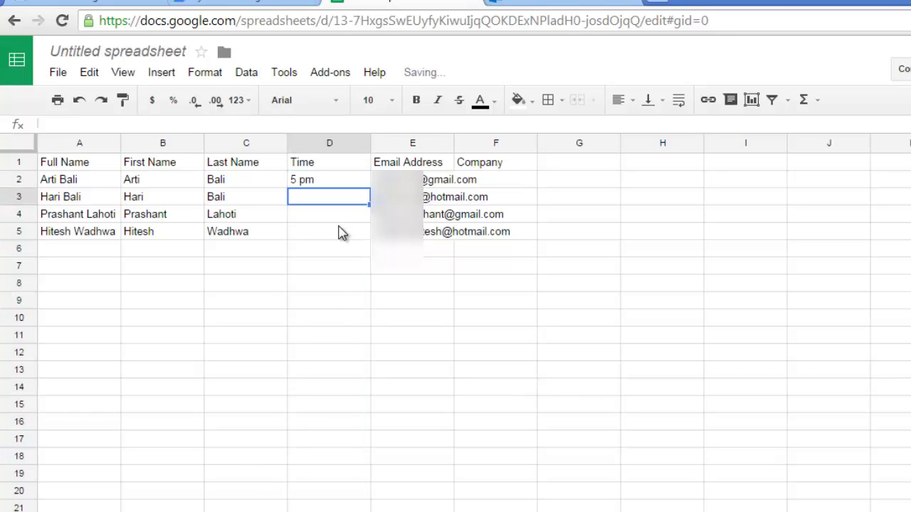
type("6 pm")
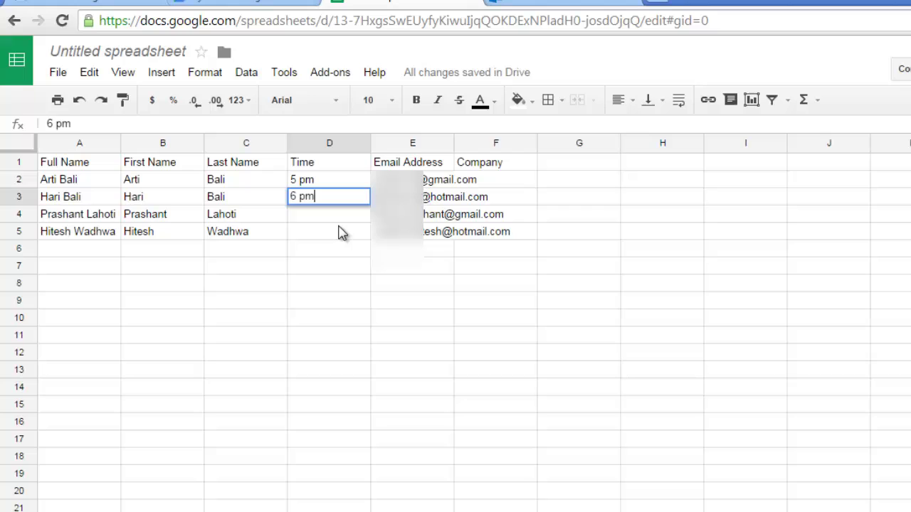
key("Return")
type("7 pm")
key("Return")
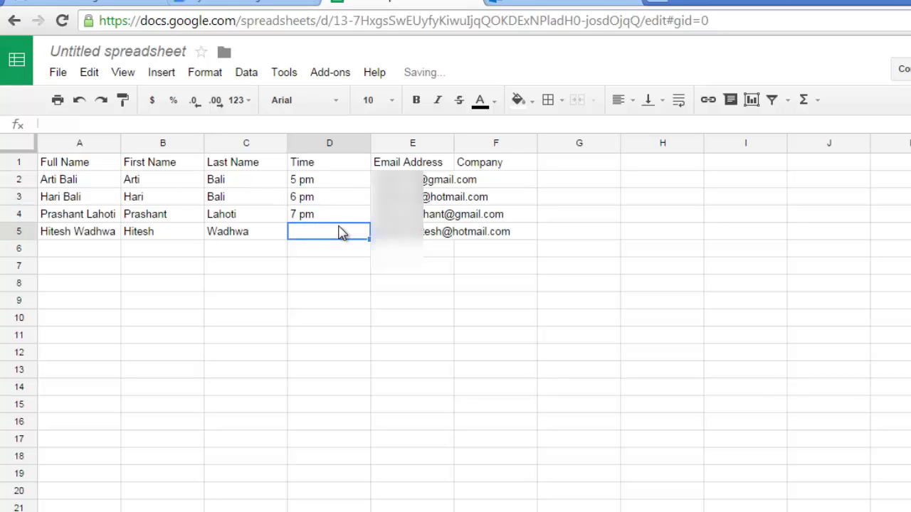
type("8 pm")
key("Return")
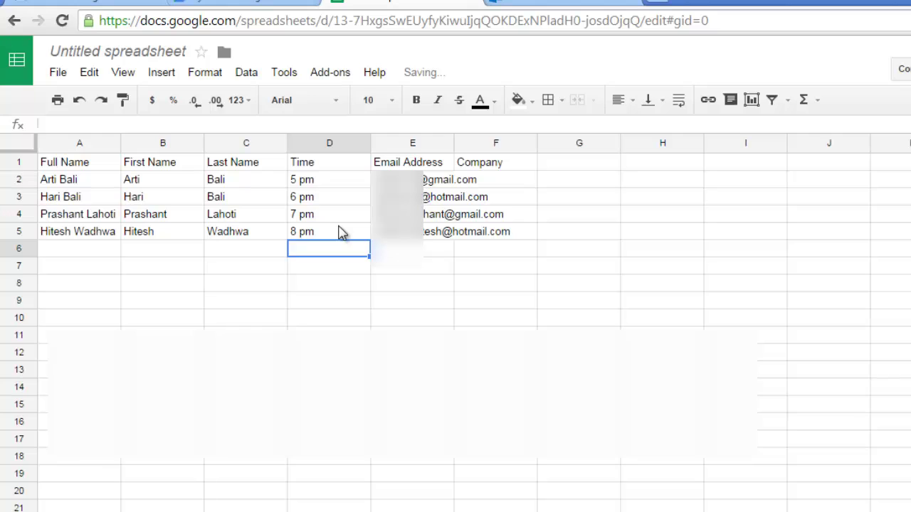
key("Up")
key("Up")
key("Up")
key("Right")
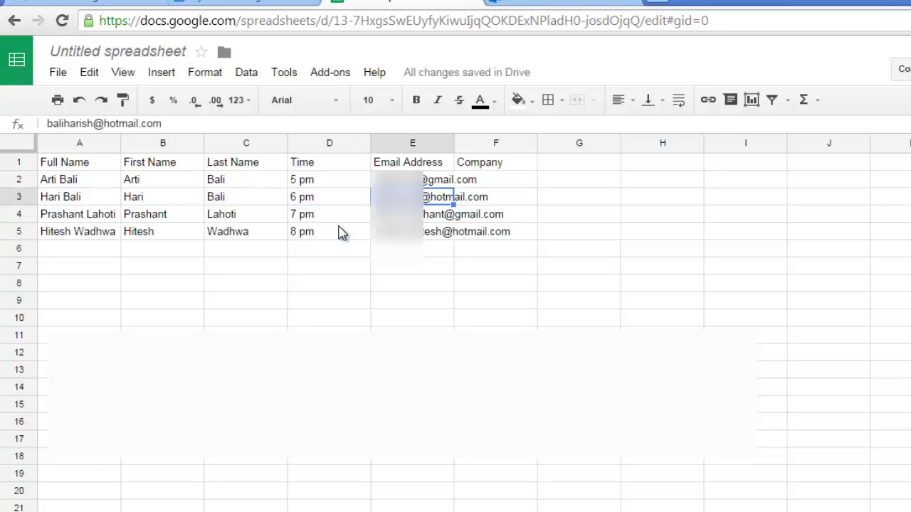
key("Left")
key("Left")
key("Left")
key("Left")
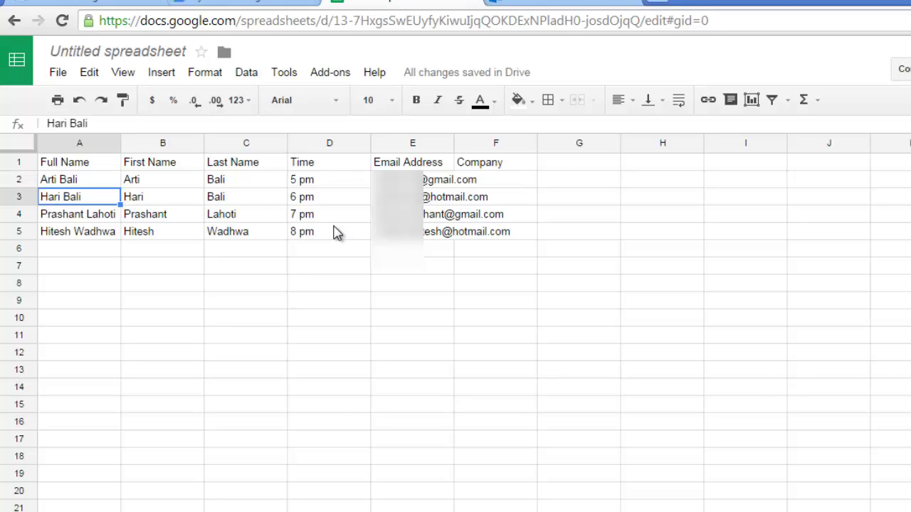
Step: Start a Yet Another Mail Merge run and replace the sender name with a new one
left_click(340, 75)
mouse_move(350, 103)
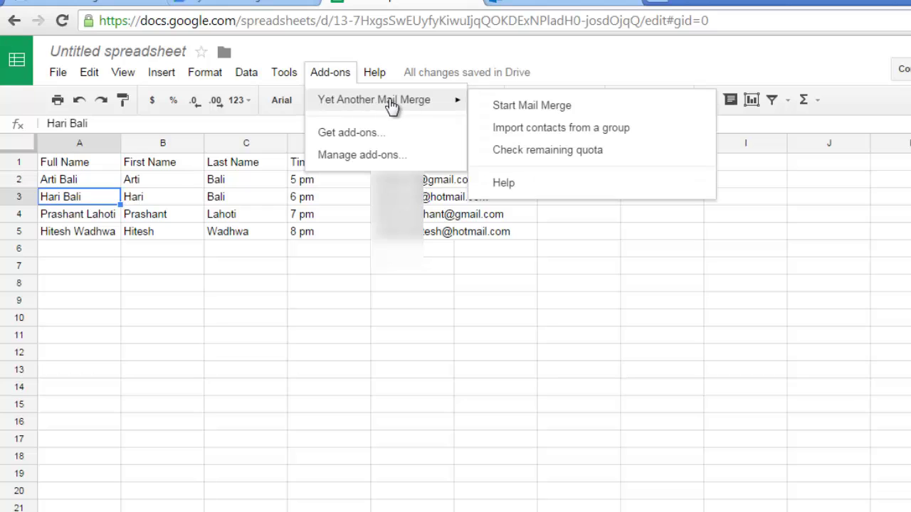
left_click(516, 108)
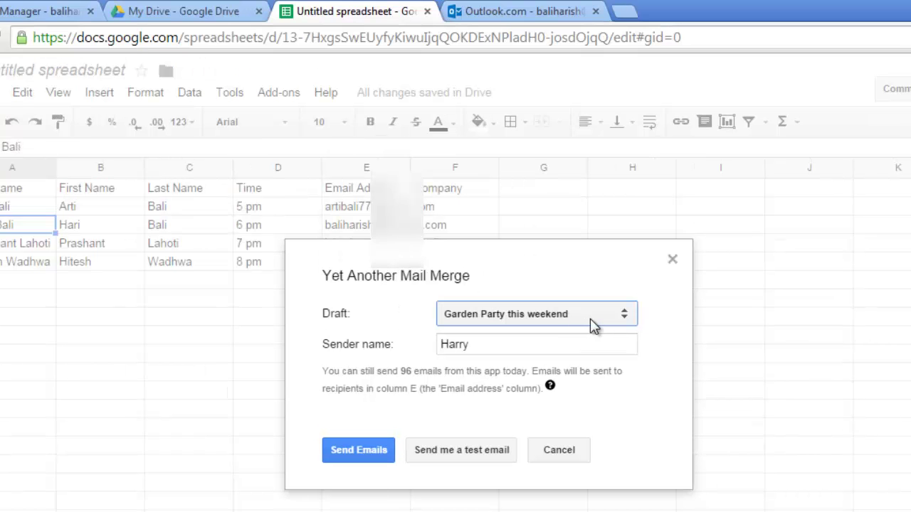
left_click(541, 344)
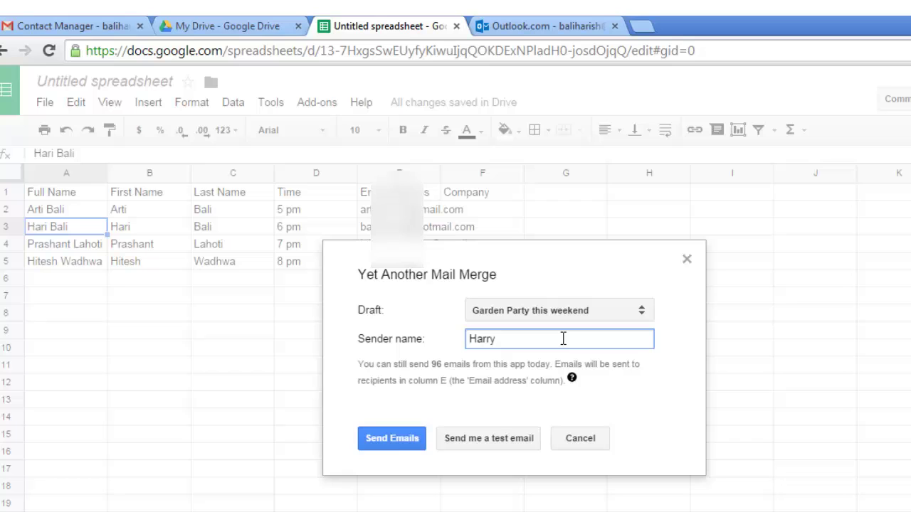
key("BackSpace")
key("BackSpace")
key("BackSpace")
key("BackSpace")
key("BackSpace")
type("Rocky")
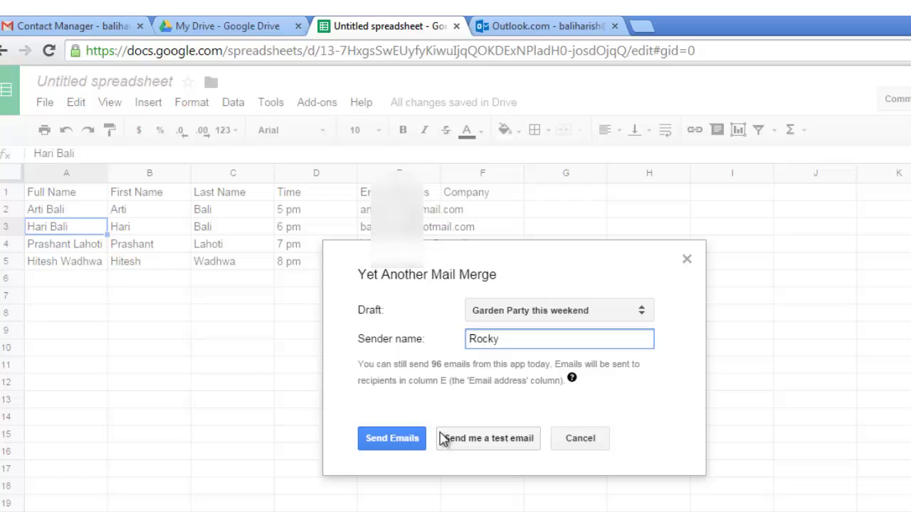
Step: Send the merged emails and confirm each row shows EMAIL_SENT
left_click(414, 441)
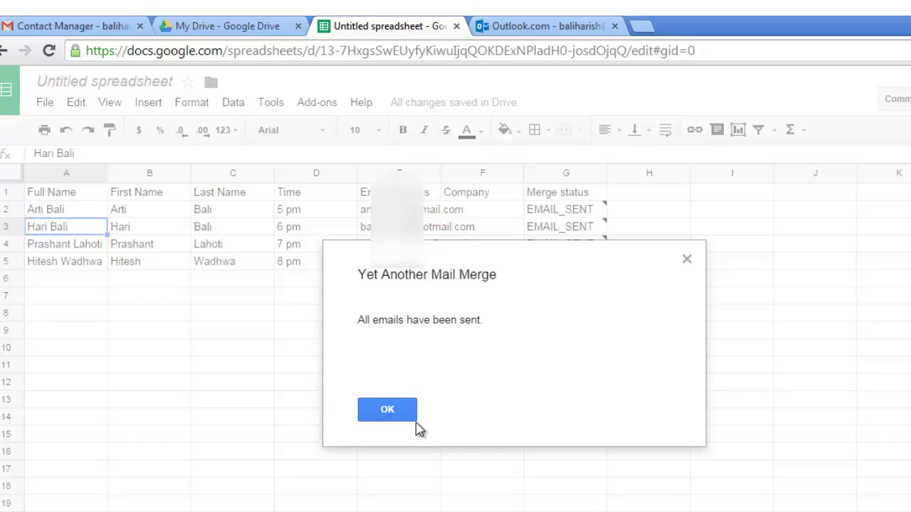
left_click(403, 414)
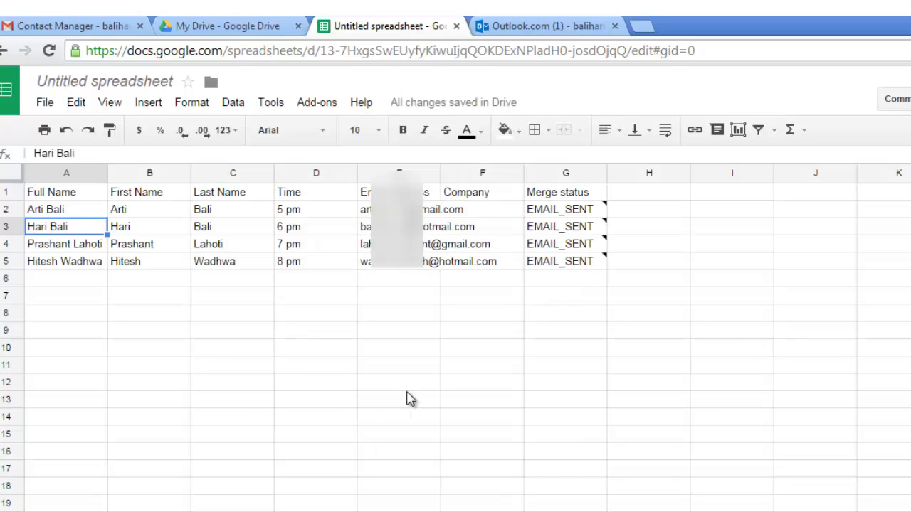
left_click(573, 206)
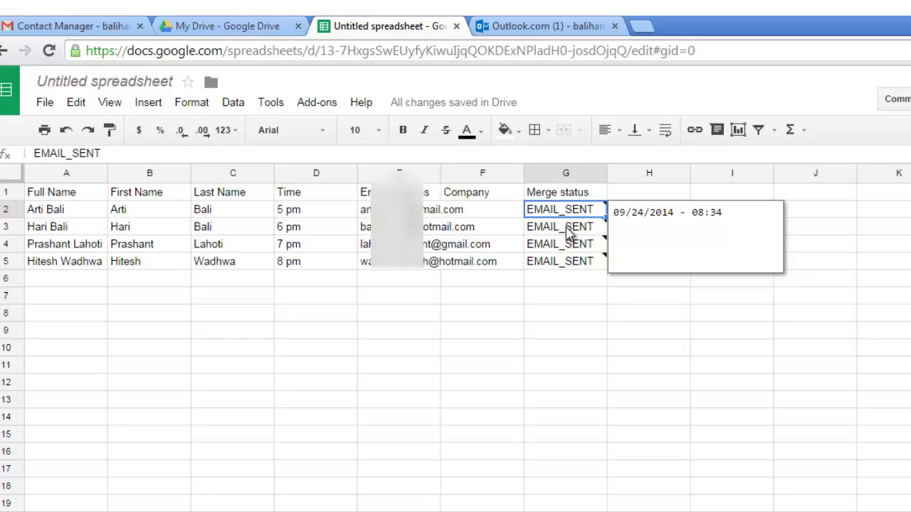
mouse_move(570, 232)
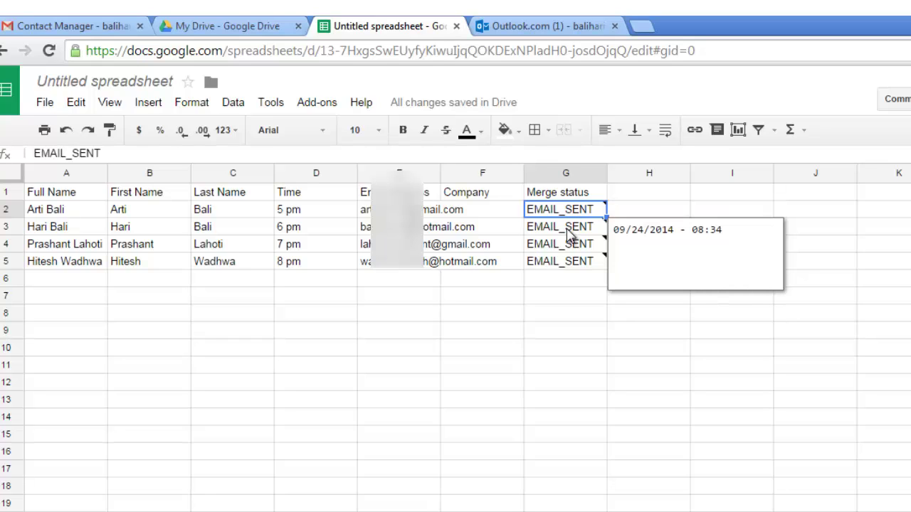
Step: Open the Garden Party email in Outlook.com and compare its greeting with row 3's first name
left_click(541, 26)
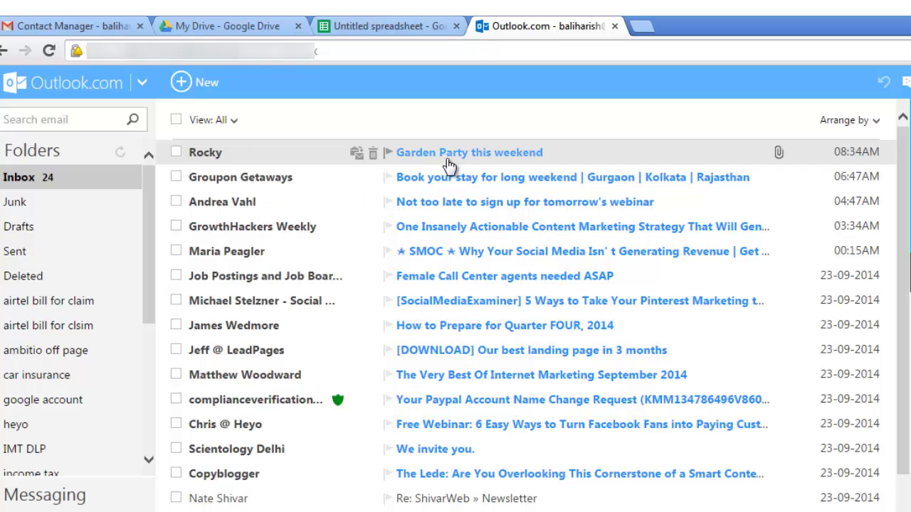
left_click(476, 162)
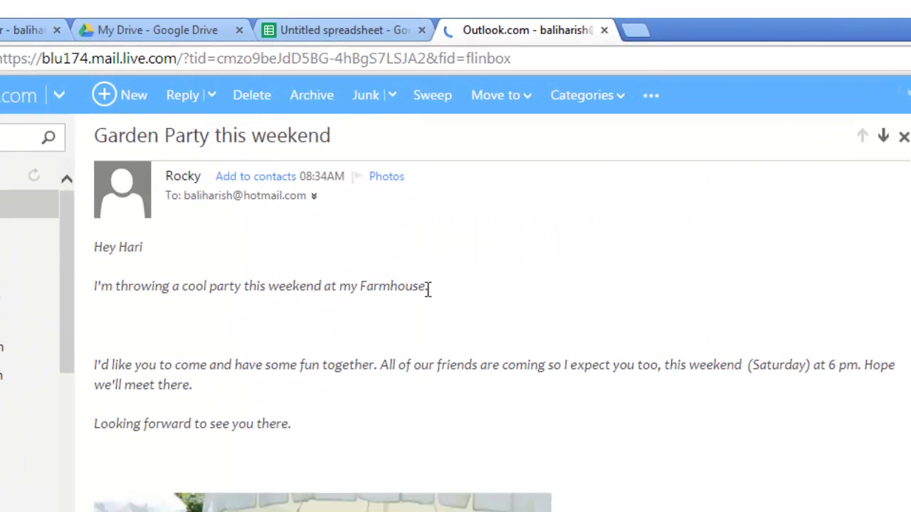
left_click_drag(148, 251, 84, 249)
left_click(152, 273)
left_click_drag(148, 249, 90, 252)
left_click(340, 26)
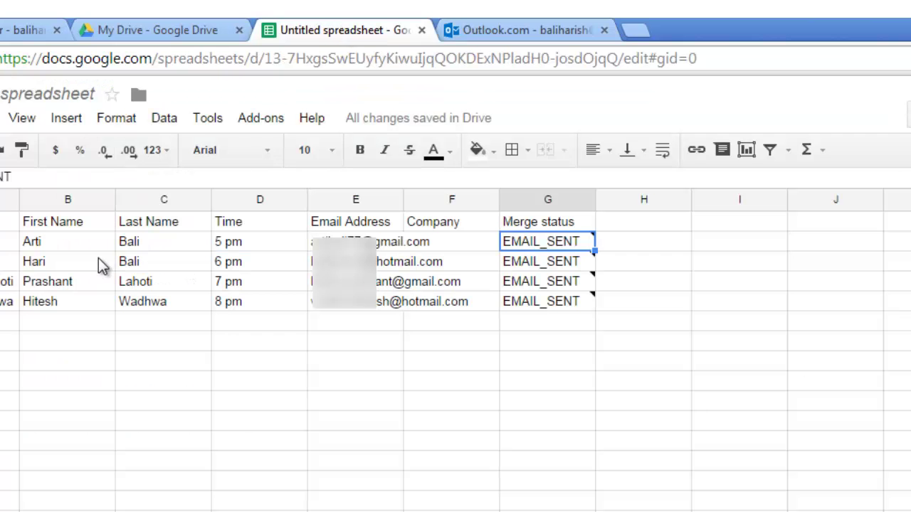
left_click(58, 265)
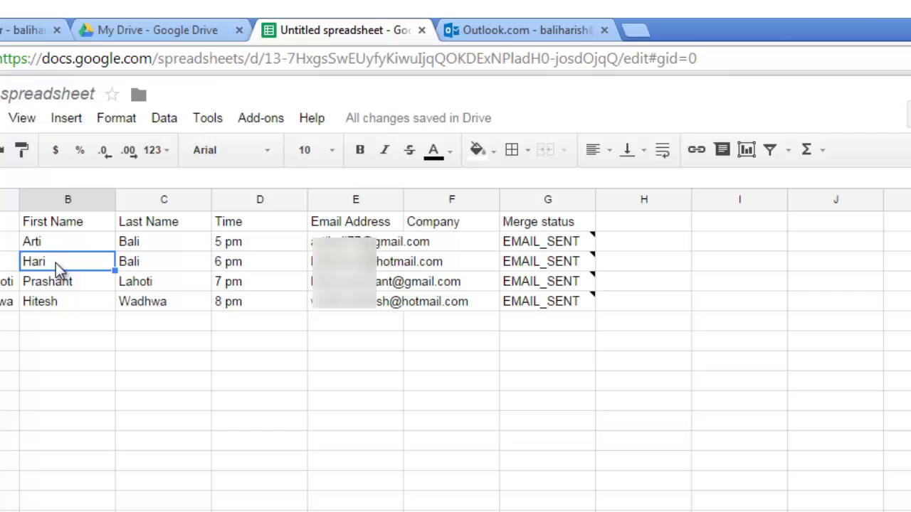
Step: Check that the email's 6 pm time matches cell D3 in the sheet
left_click(519, 30)
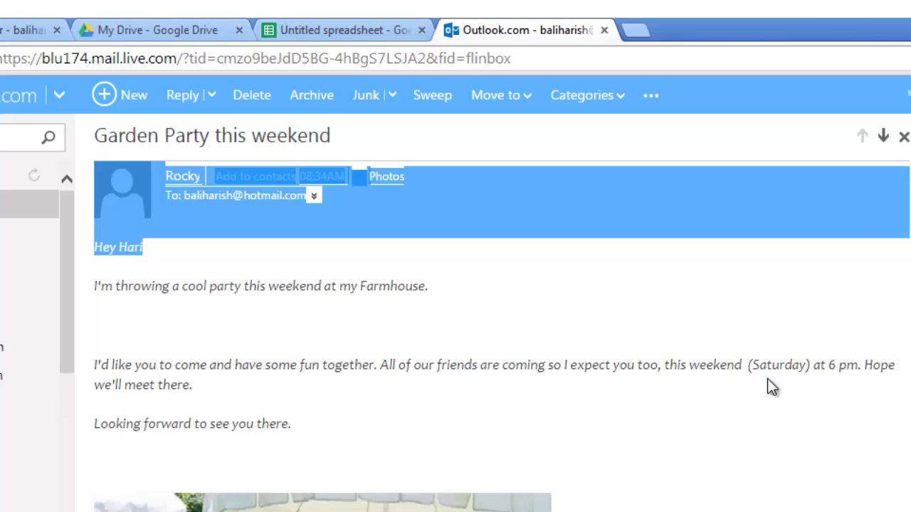
left_click_drag(858, 366, 795, 375)
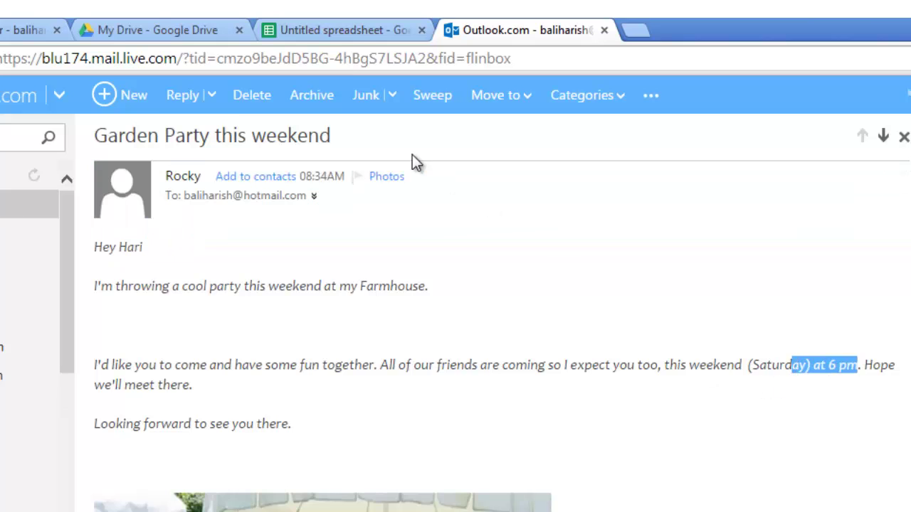
left_click(360, 29)
left_click(242, 263)
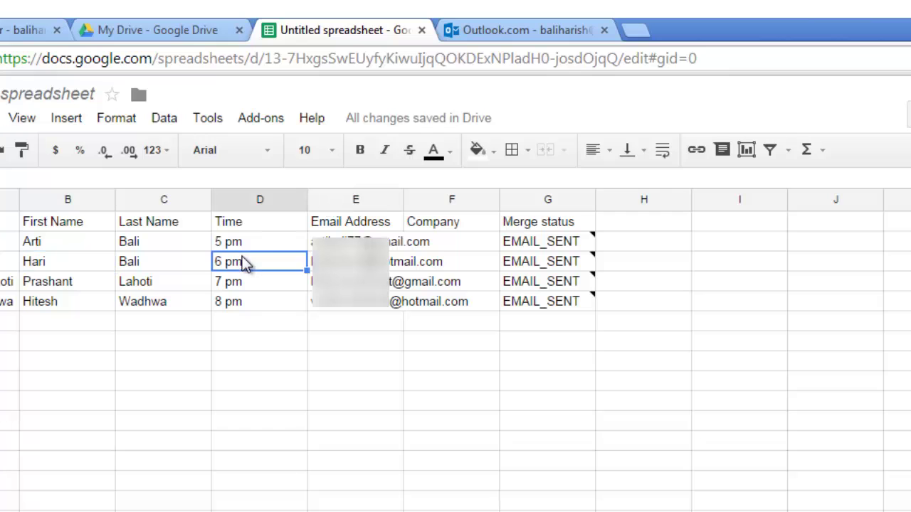
left_click(588, 26)
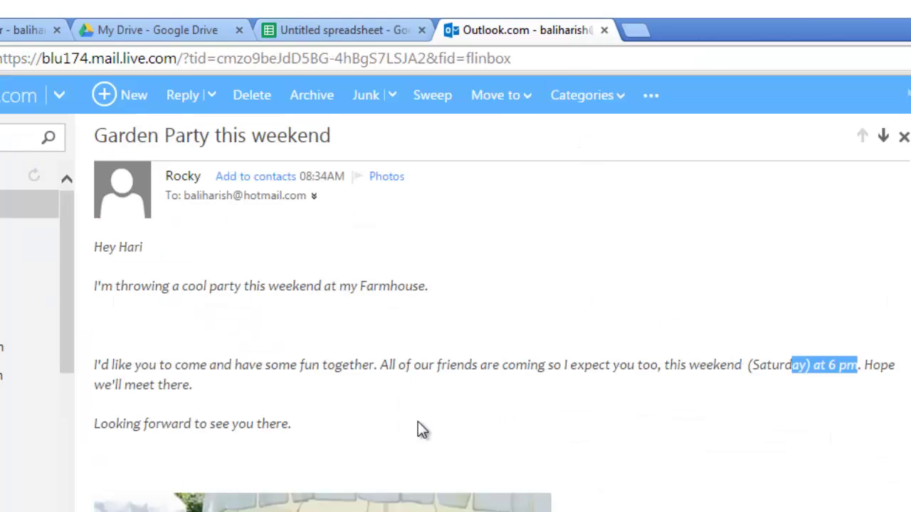
scroll(417, 425, "down", 3)
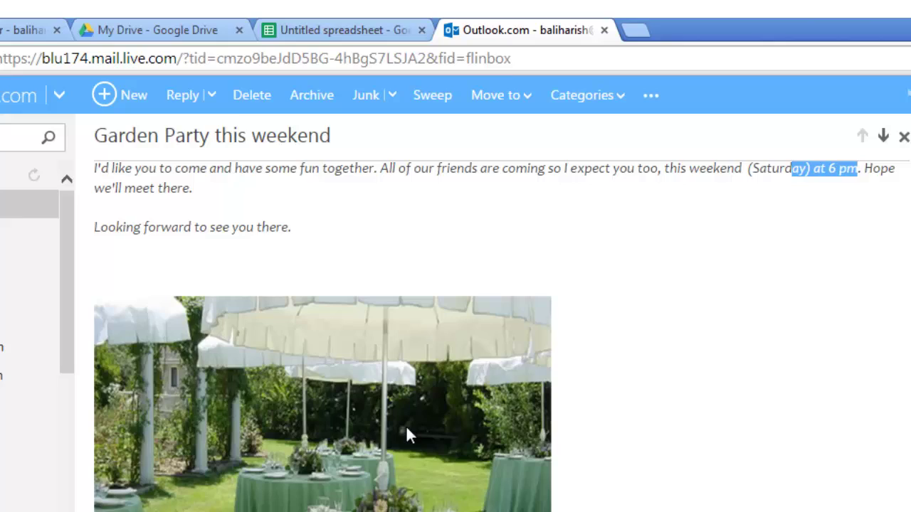
scroll(405, 424, "up", 3)
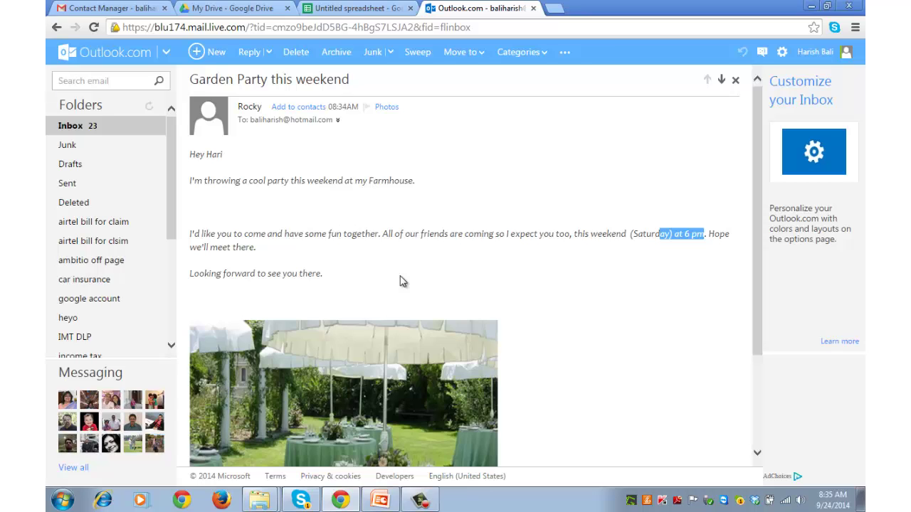
left_click(347, 7)
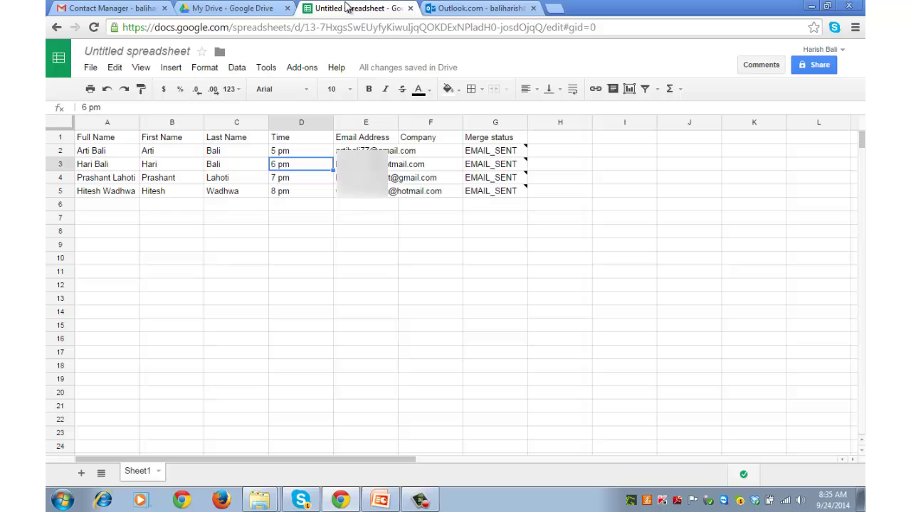